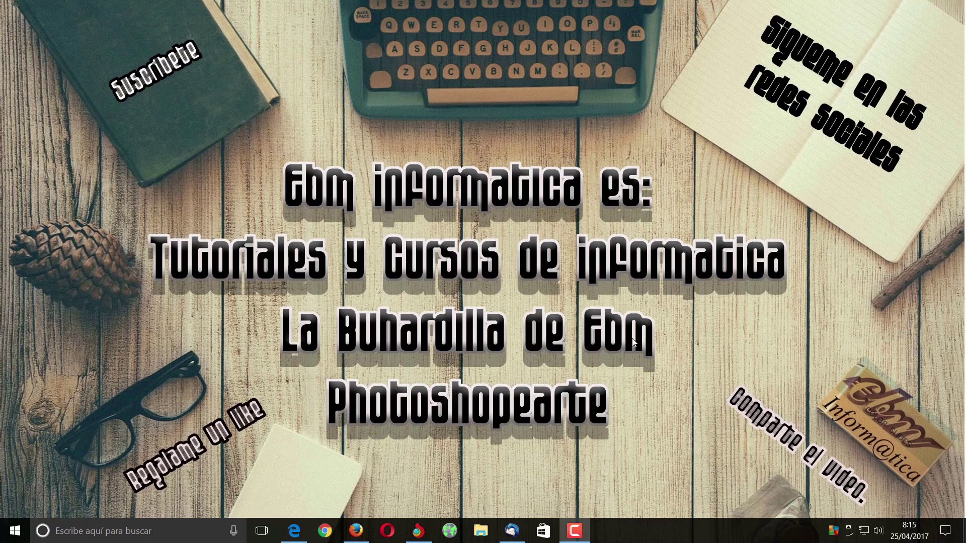
In Firefox, search for 'hotmail' and open the Microsoft sign-in result
click(356, 531)
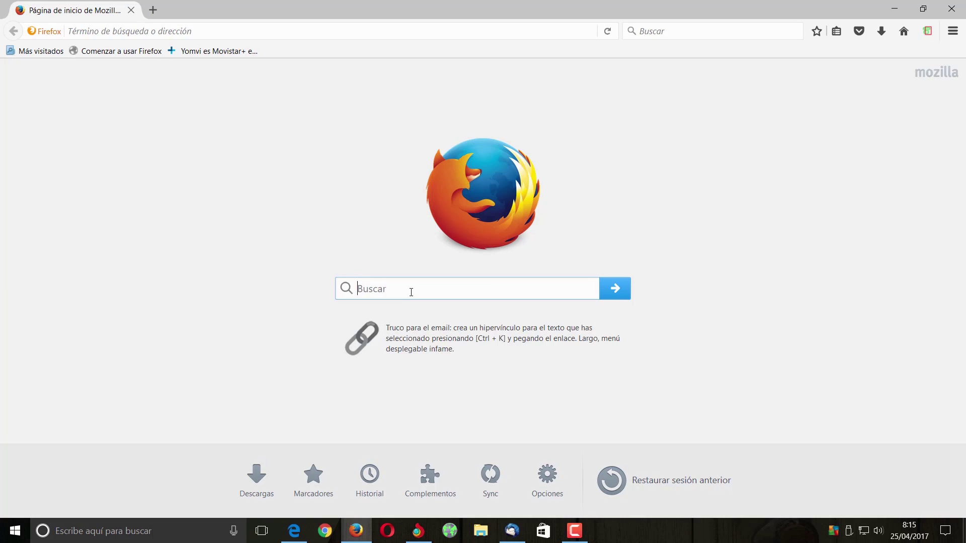
text(hot)
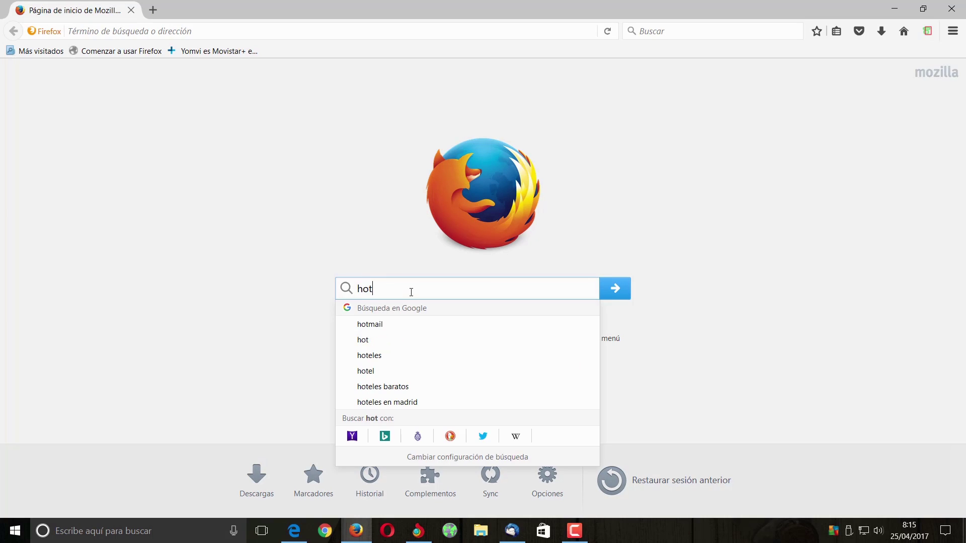
key(Down)
key(Return)
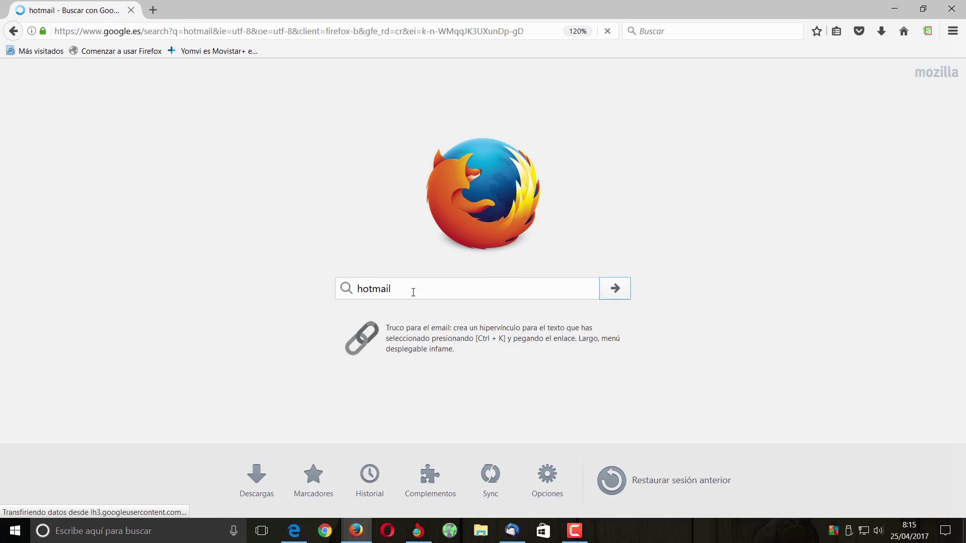
click(141, 199)
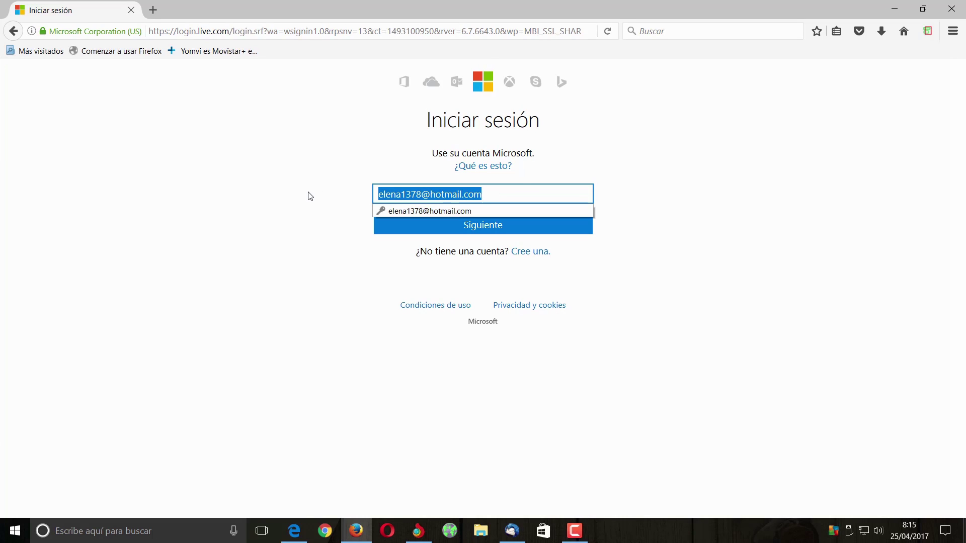
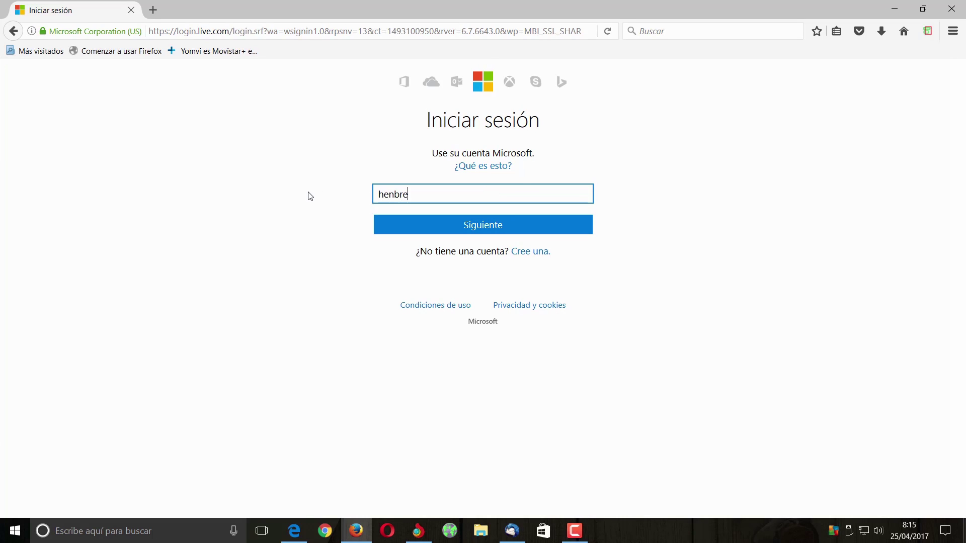
Enter the account e-mail and continue to the password prompt
click(482, 223)
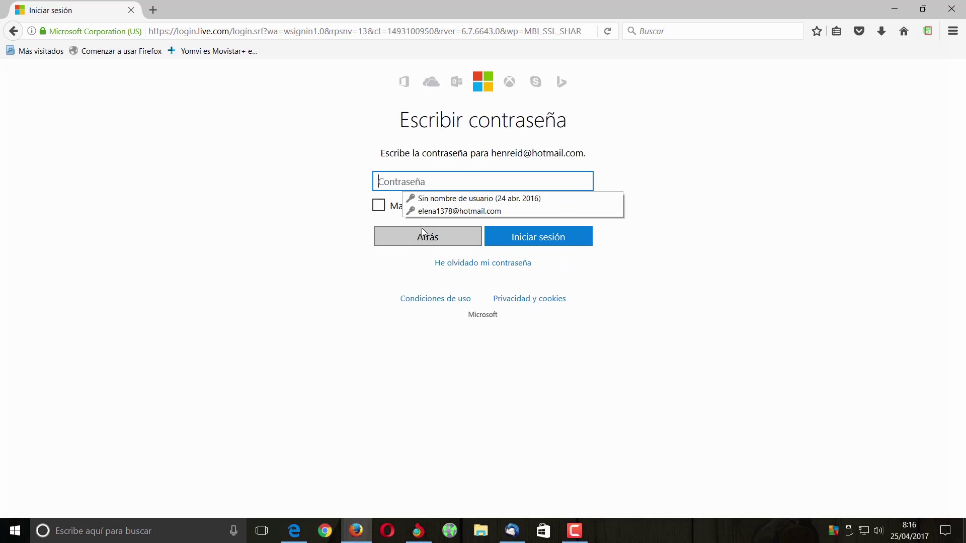
click(339, 215)
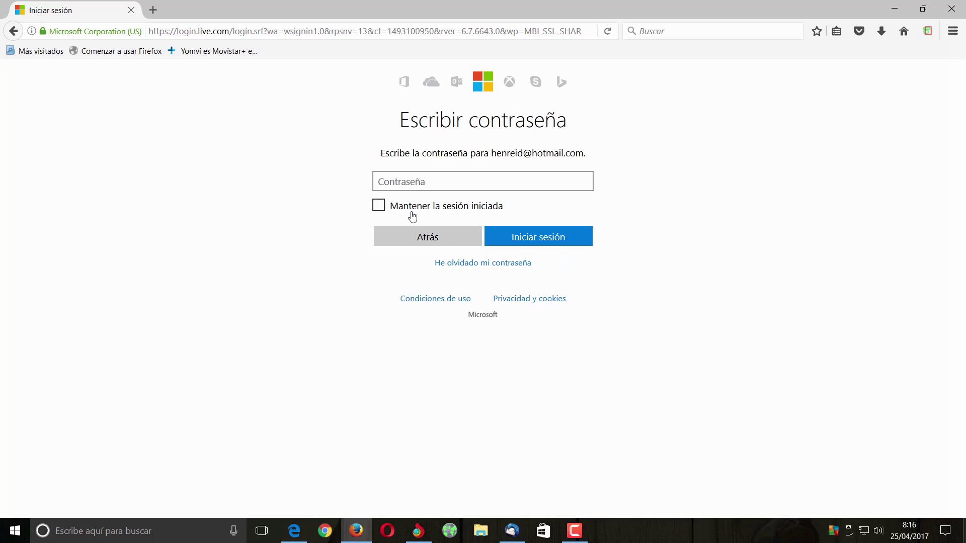
Enter the account password, sign in, and update Firefox's saved login
click(427, 181)
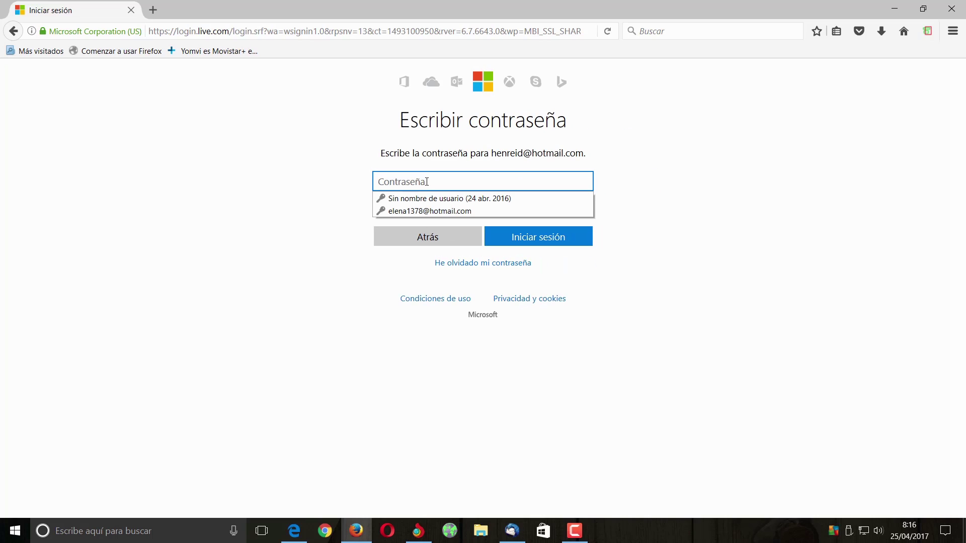
text(•)
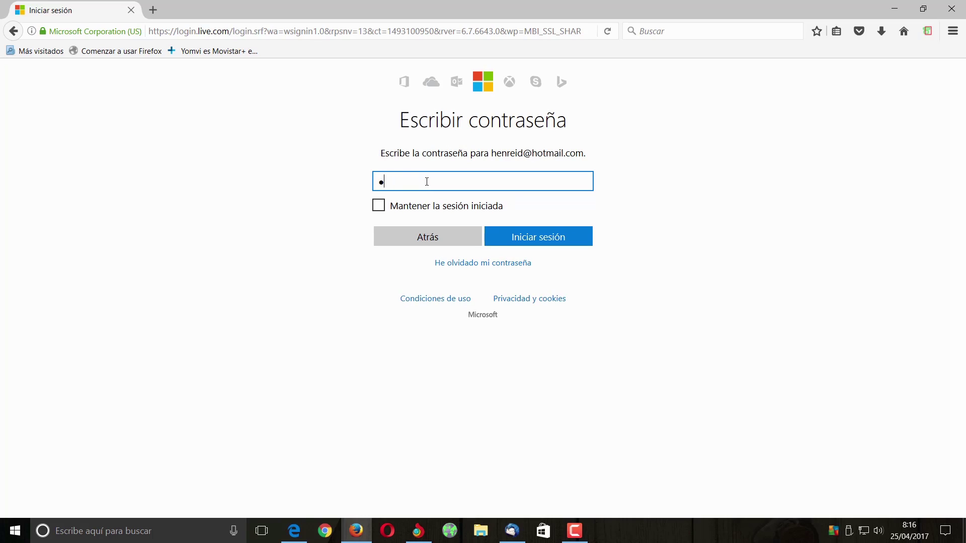
text(••)
click(536, 238)
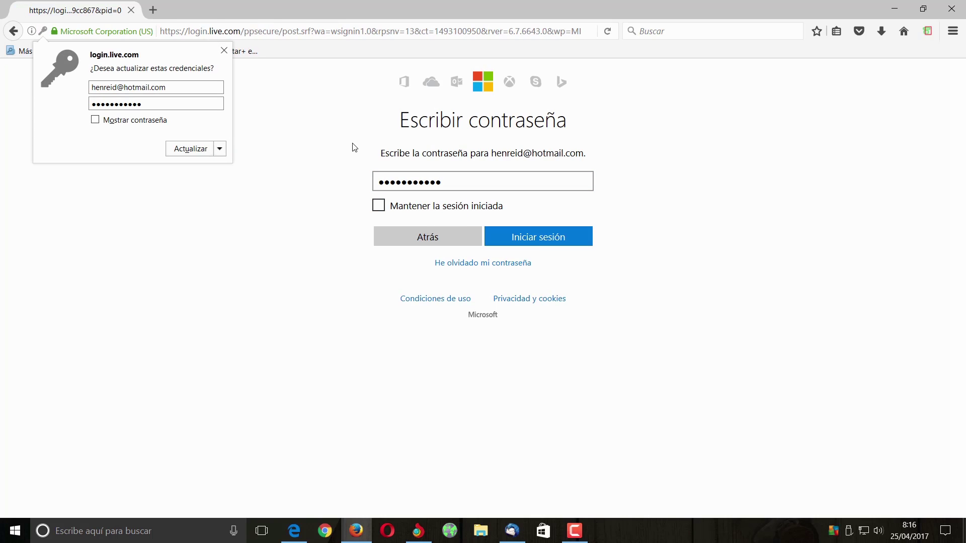
click(190, 149)
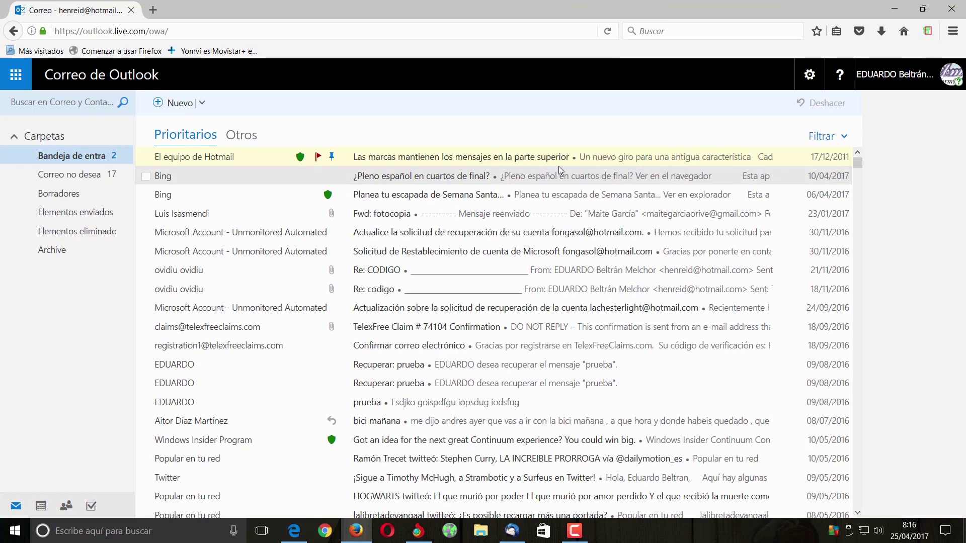
Launch Excel from the Outlook.com app launcher after dismissing the Prioritarios y Otros tip
click(19, 80)
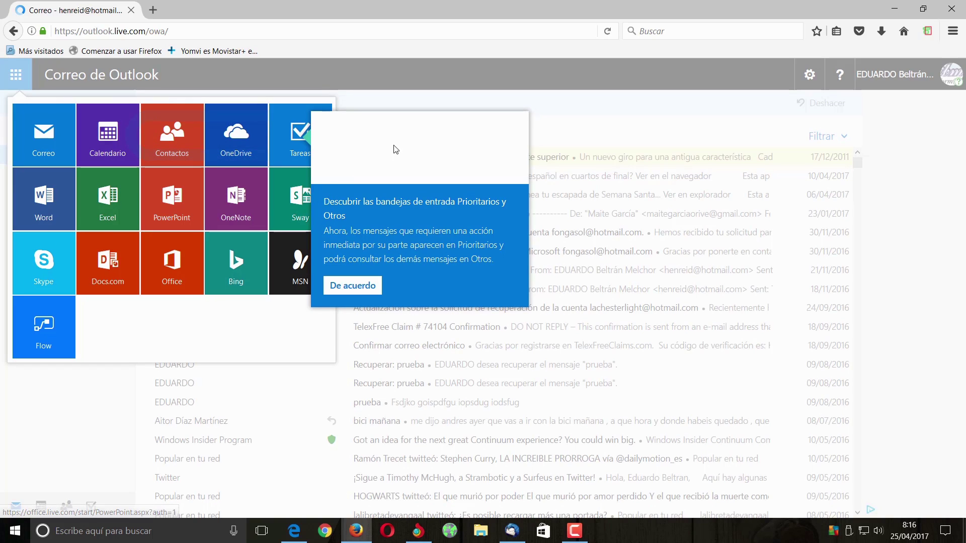
click(360, 287)
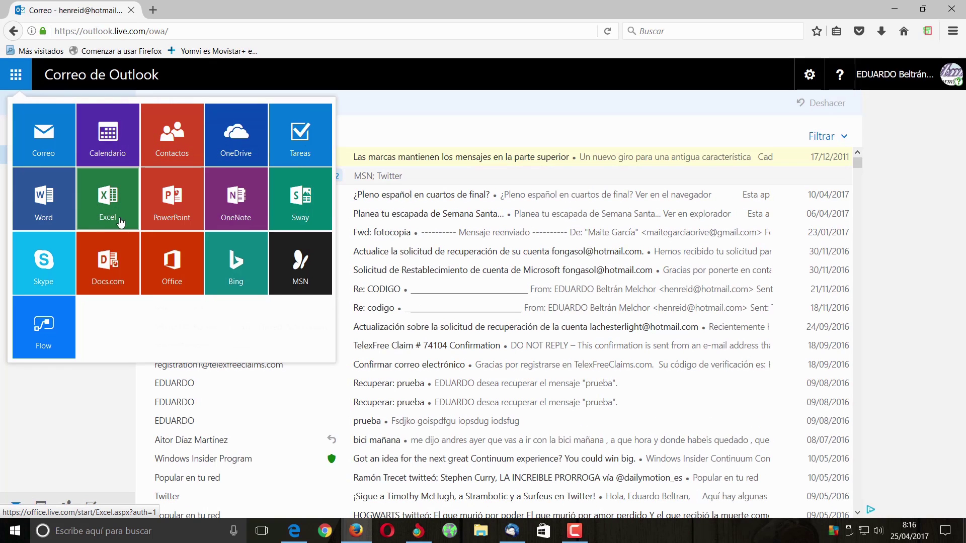
click(119, 217)
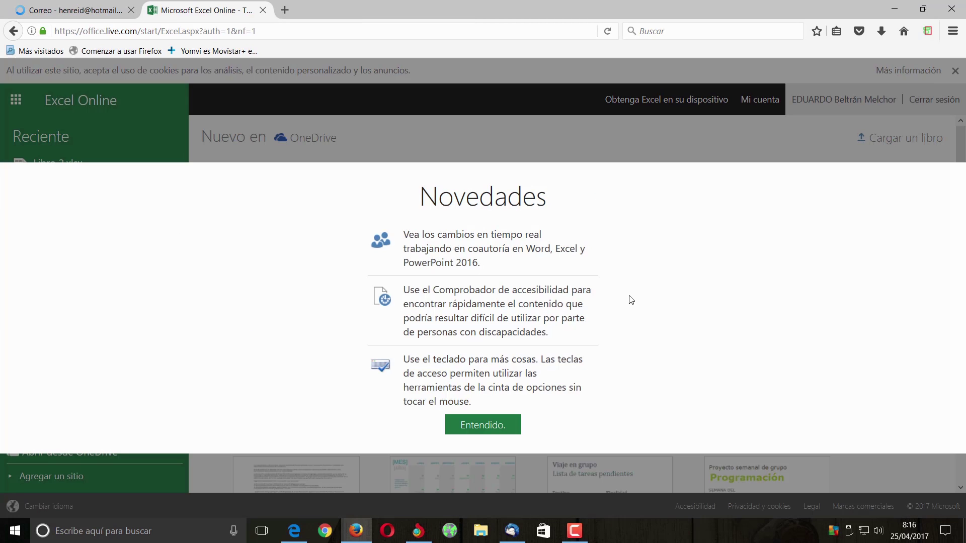
Dismiss the Novedades notice and create the blank workbook Libro 3
click(493, 431)
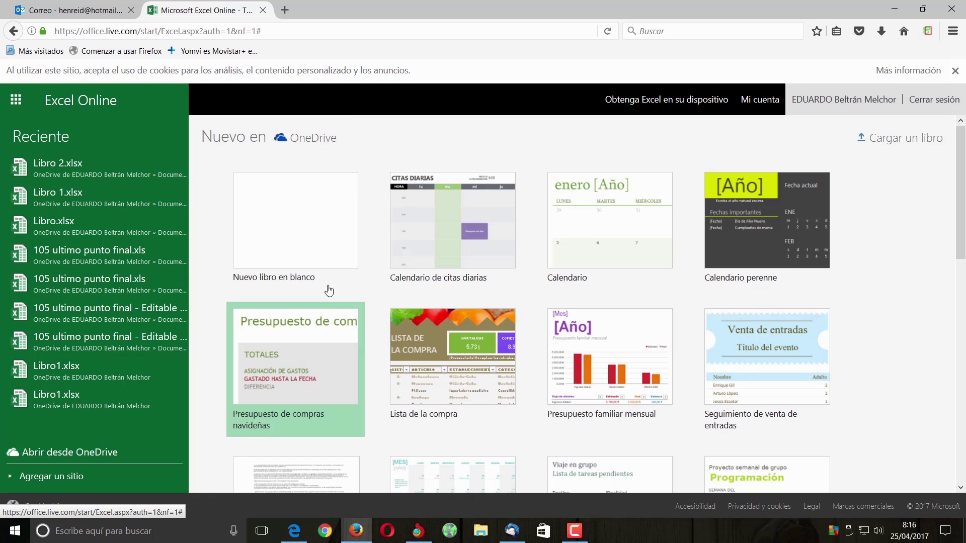
click(299, 241)
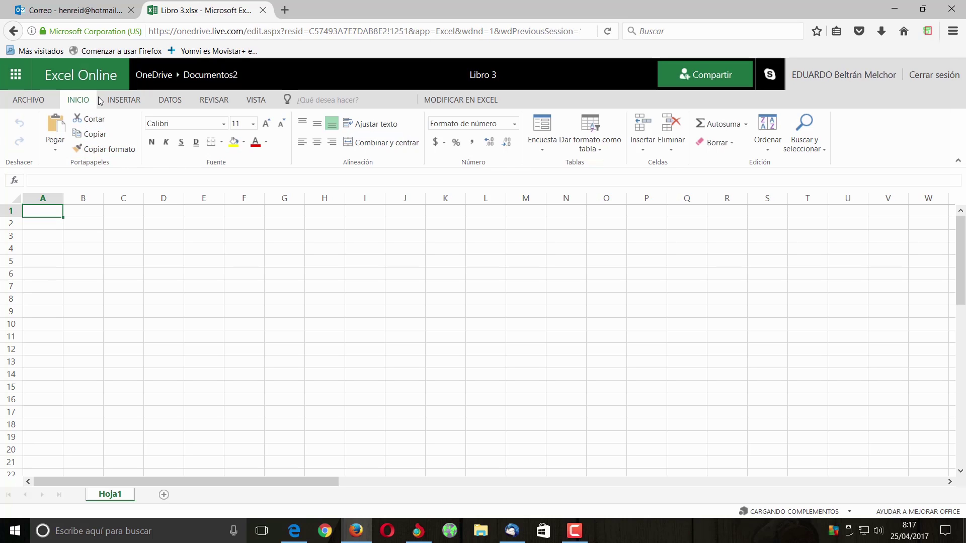
click(127, 101)
Browse the DATOS, REVISAR and INICIO ribbon tabs, select cell C3, and open ARCHIVO
click(171, 103)
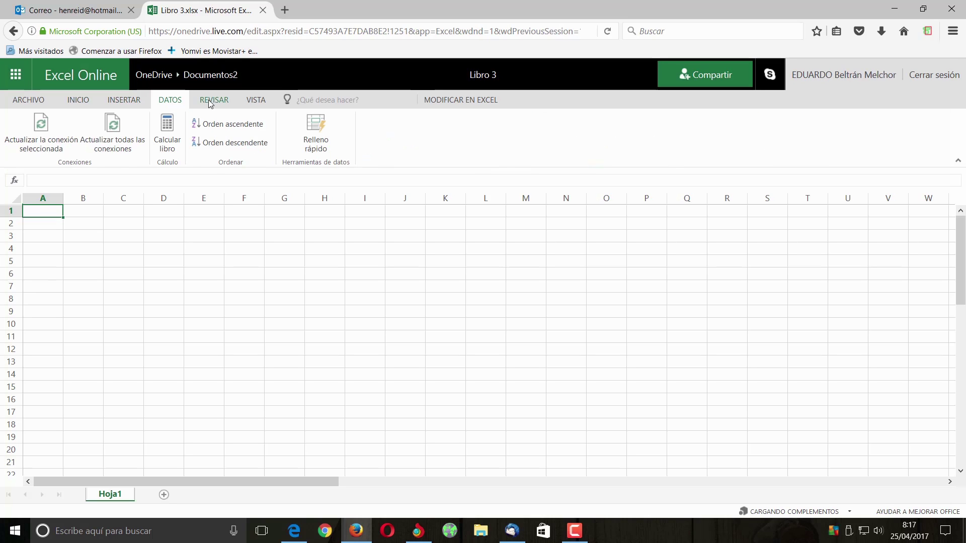
click(219, 103)
click(164, 102)
click(77, 104)
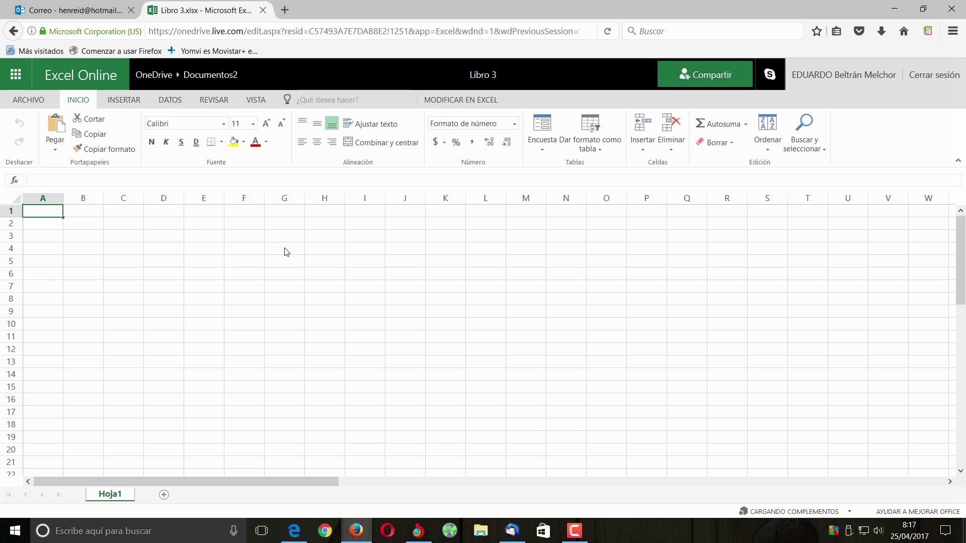
click(130, 239)
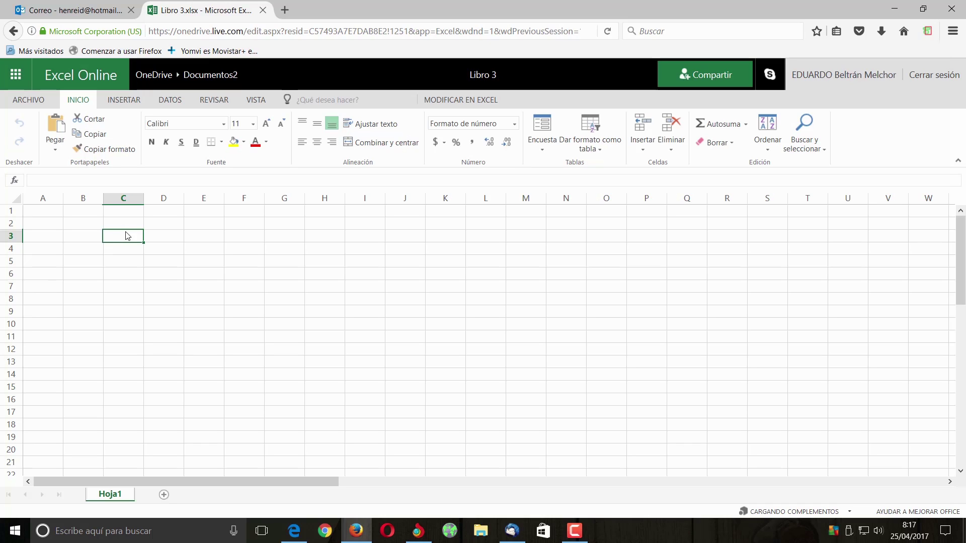
click(28, 100)
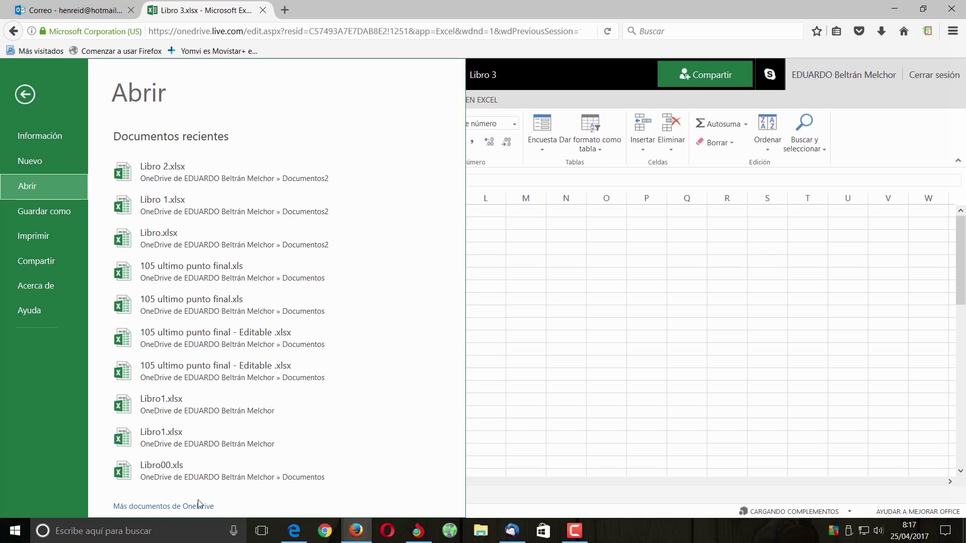
Show Libro 3's Guardar como choices, then switch back to the Outlook tab
click(232, 473)
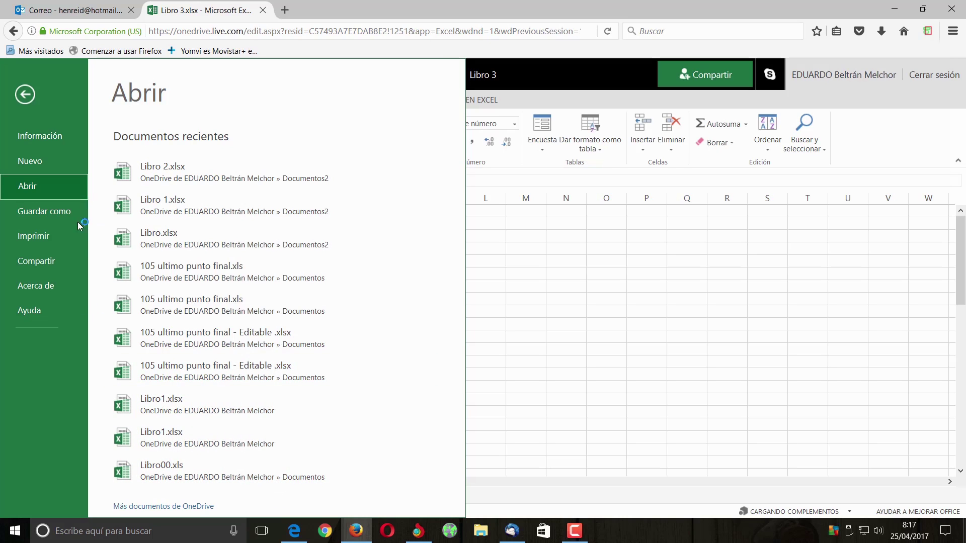
click(54, 212)
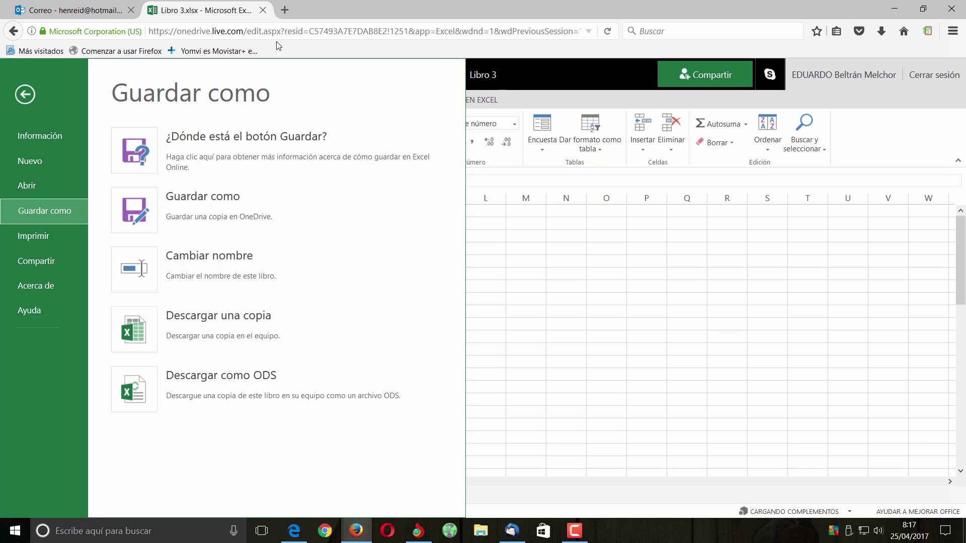
click(76, 10)
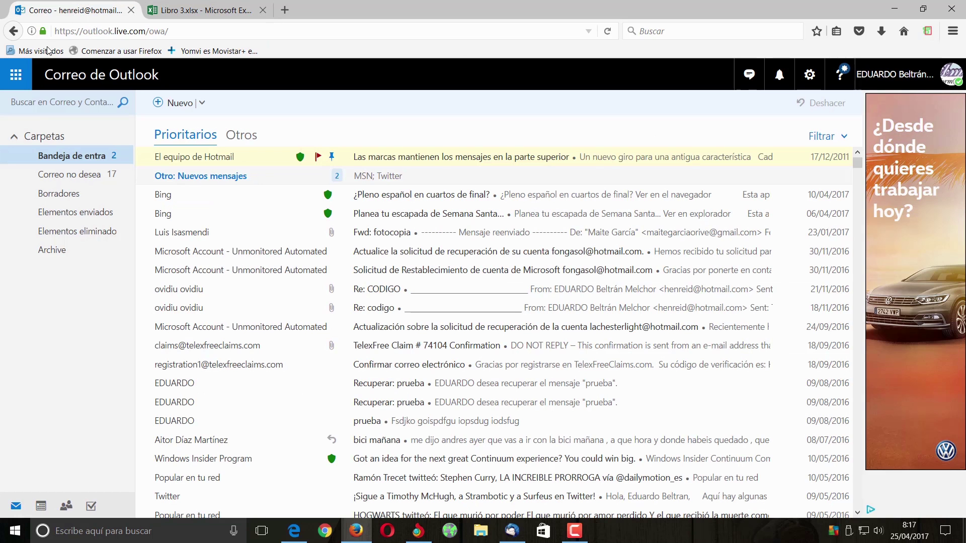
Open OneDrive from the app launcher to view Documentos2, then close it and return to Libro 3
click(16, 75)
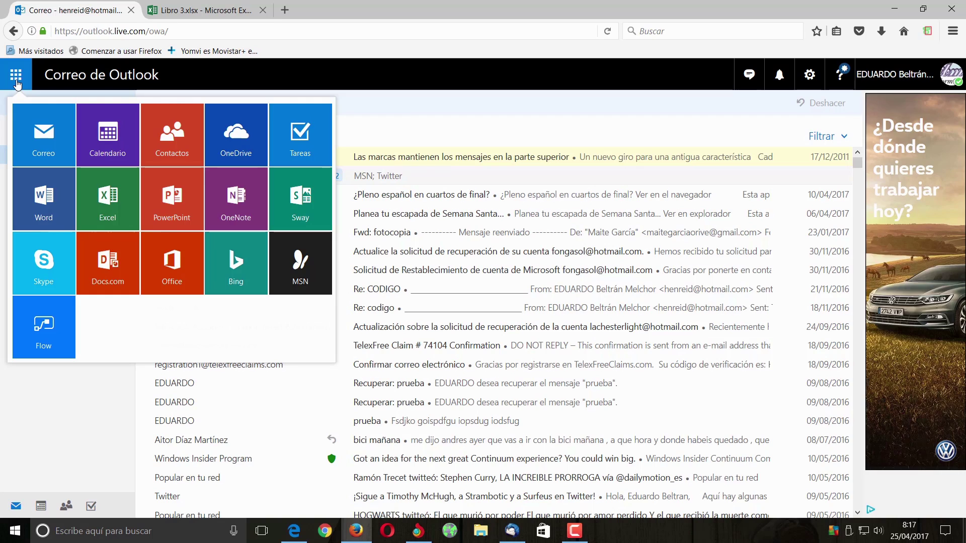
click(238, 145)
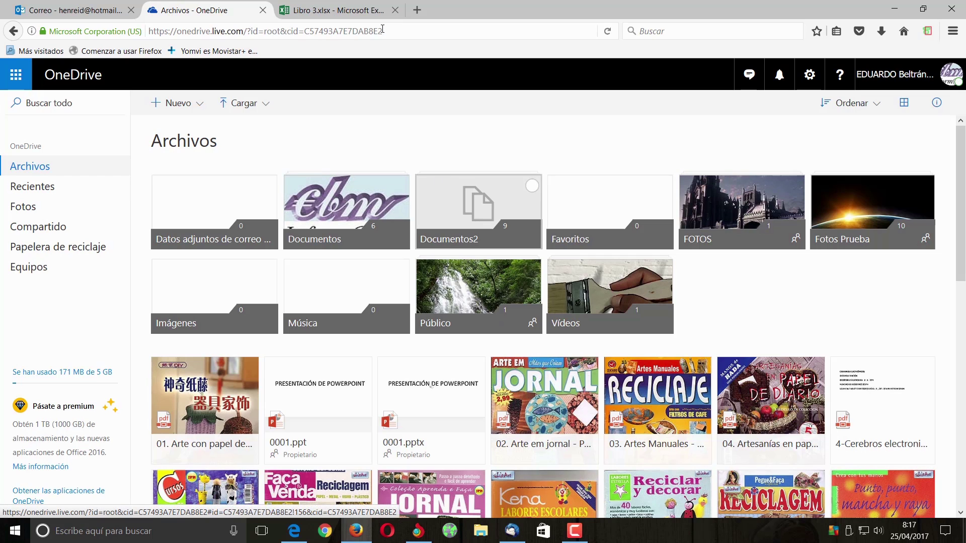
click(263, 10)
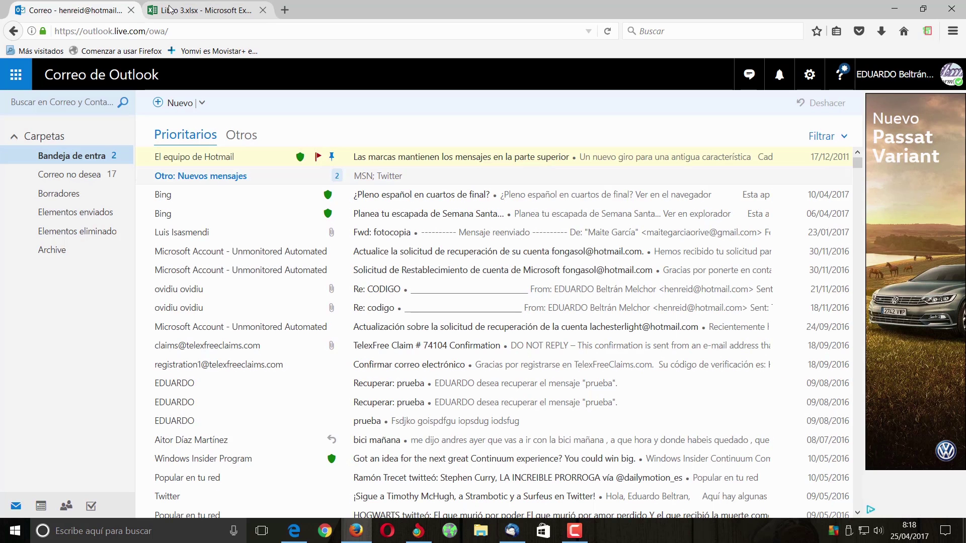
click(151, 12)
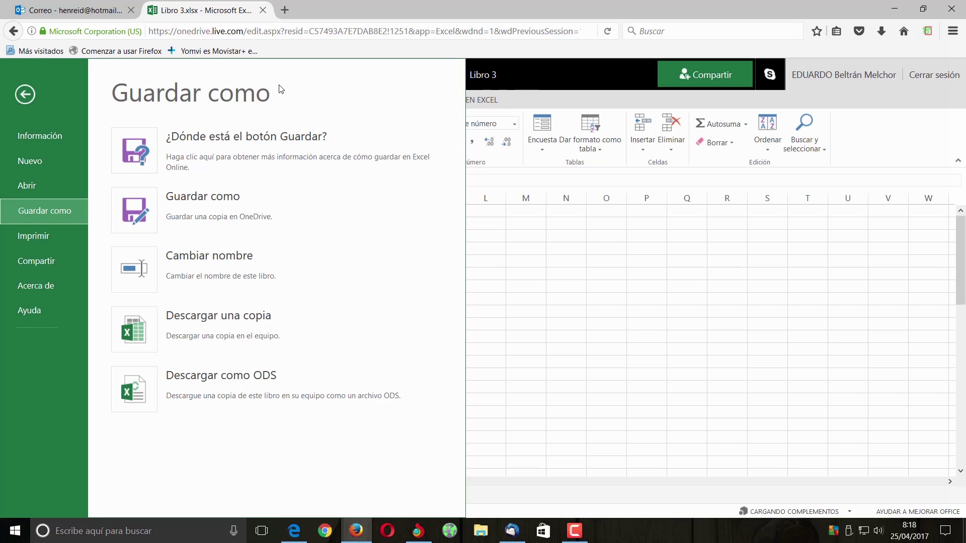
Return to the Libro 3 grid, then close Firefox and confirm closing both tabs
click(25, 94)
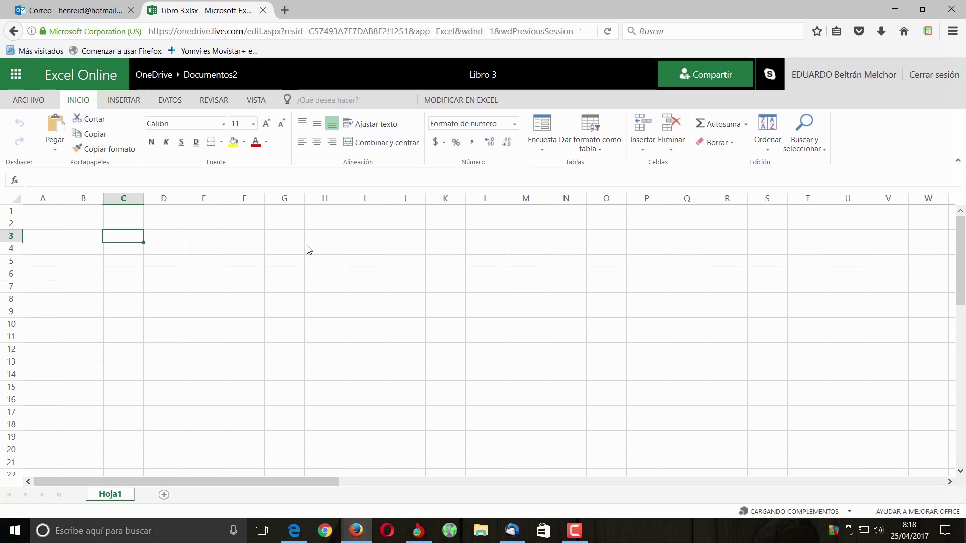
click(952, 9)
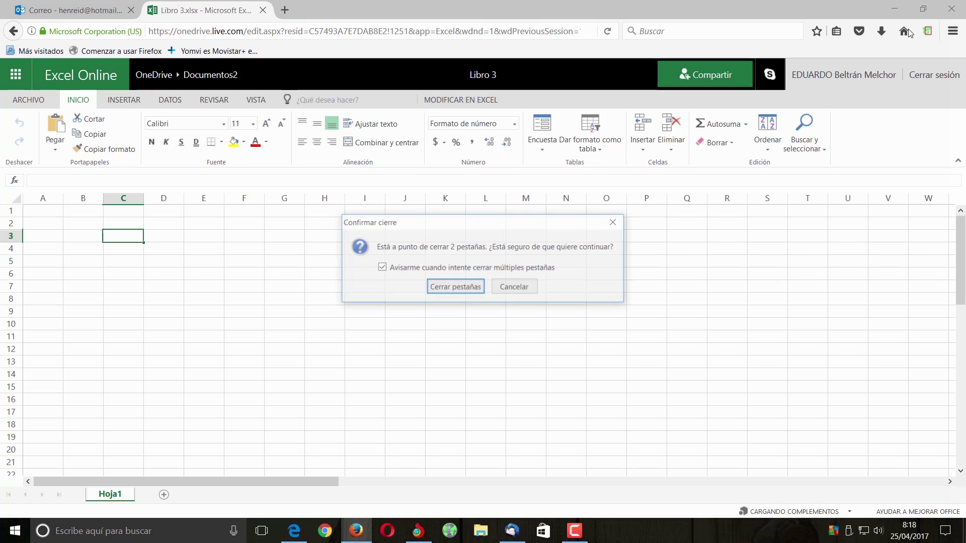
click(447, 290)
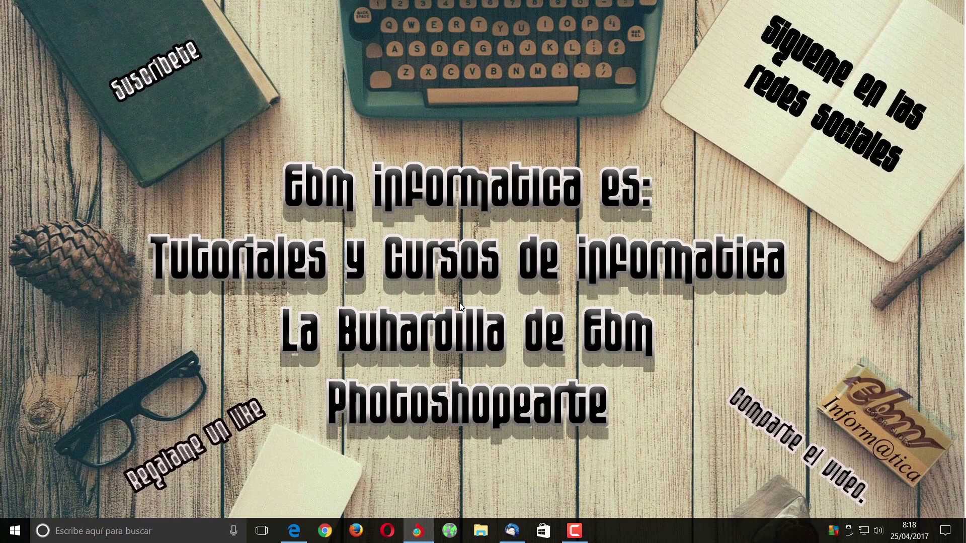